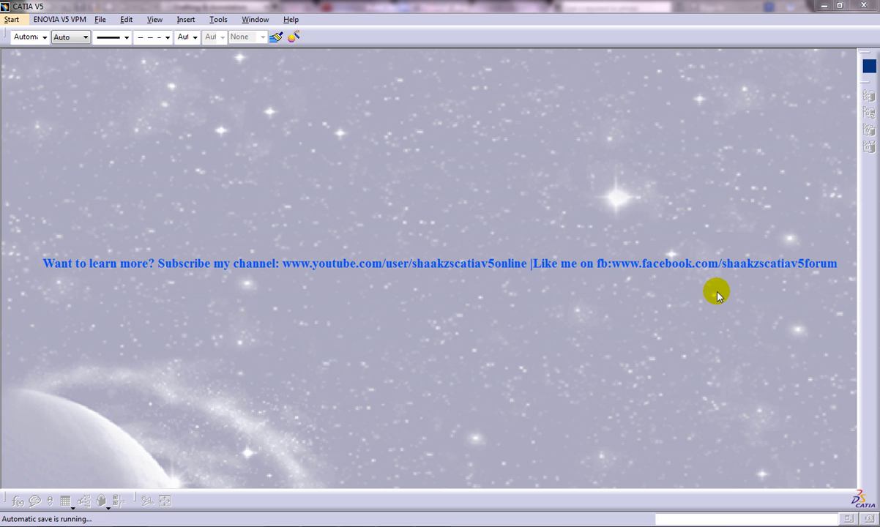
Step: Create a new part, Part1, from Start > Mechanical Design > Part Design
{"action": "left_click", "coordinate": [70, 18]}
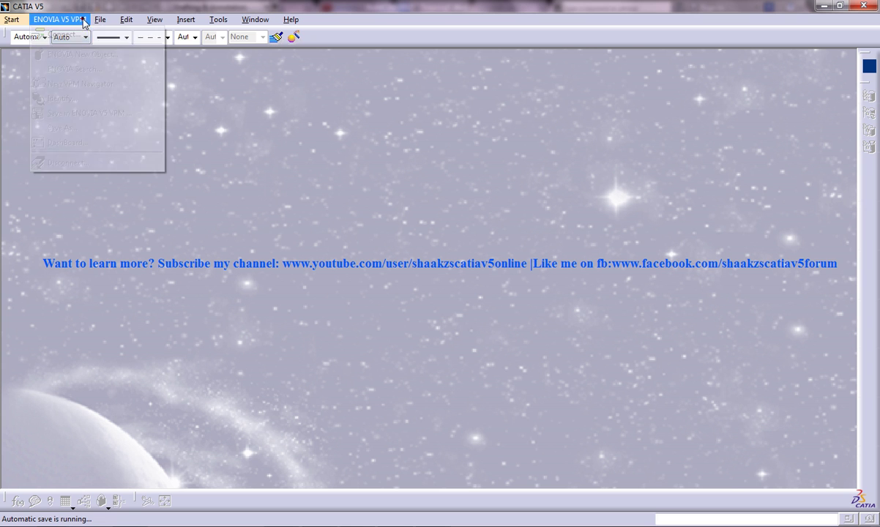
{"action": "mouse_move", "coordinate": [6, 20]}
{"action": "mouse_move", "coordinate": [47, 48]}
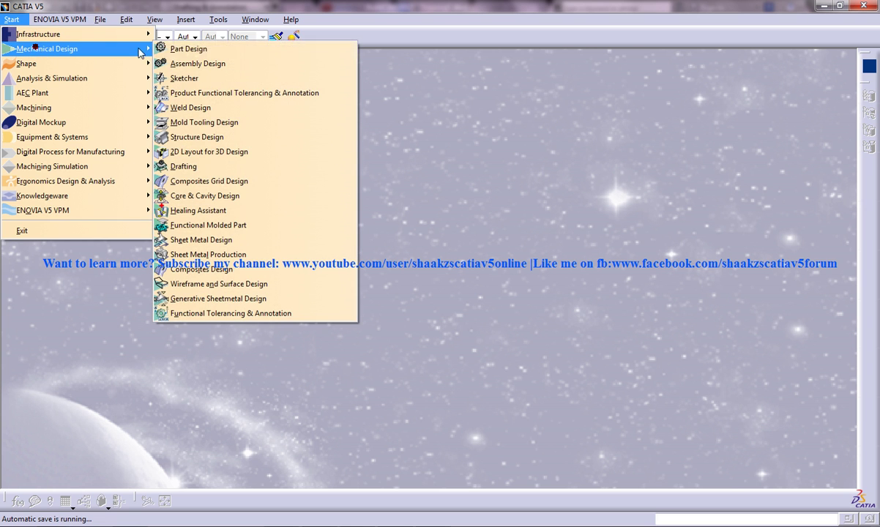
{"action": "left_click", "coordinate": [189, 49]}
{"action": "left_click", "coordinate": [777, 468]}
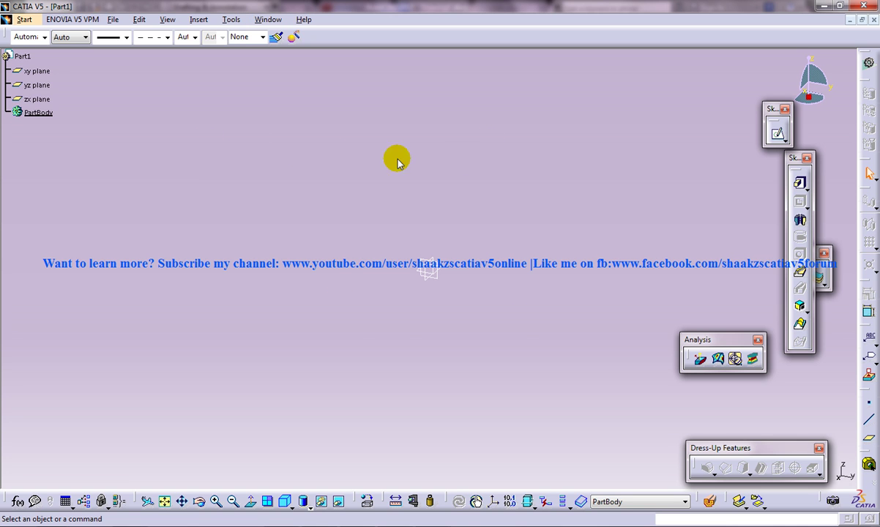
Step: Set the Visualization background colour to light green in Tools > Options > Display
{"action": "left_click", "coordinate": [233, 21]}
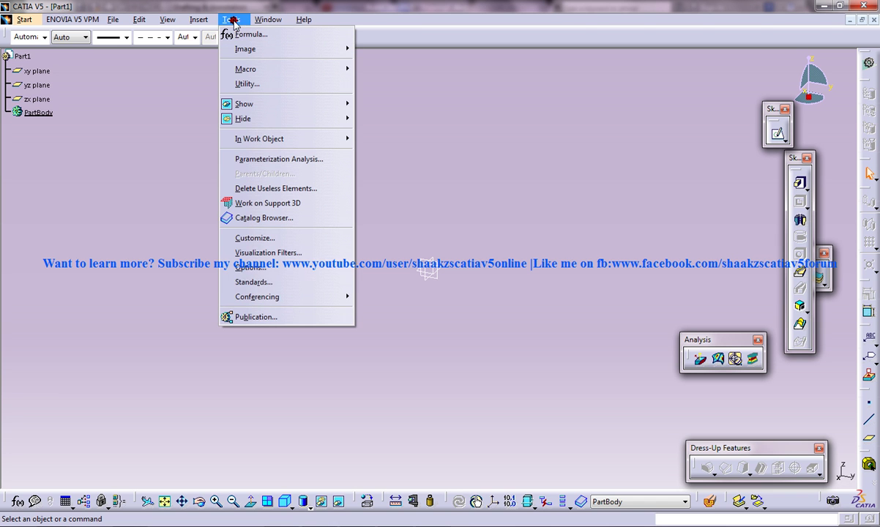
{"action": "left_click", "coordinate": [270, 273]}
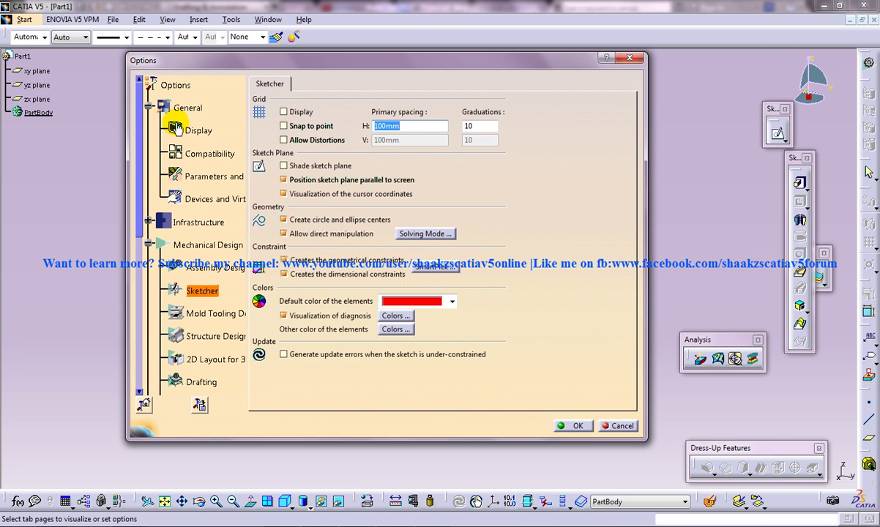
{"action": "left_click", "coordinate": [193, 130]}
{"action": "left_click", "coordinate": [465, 84]}
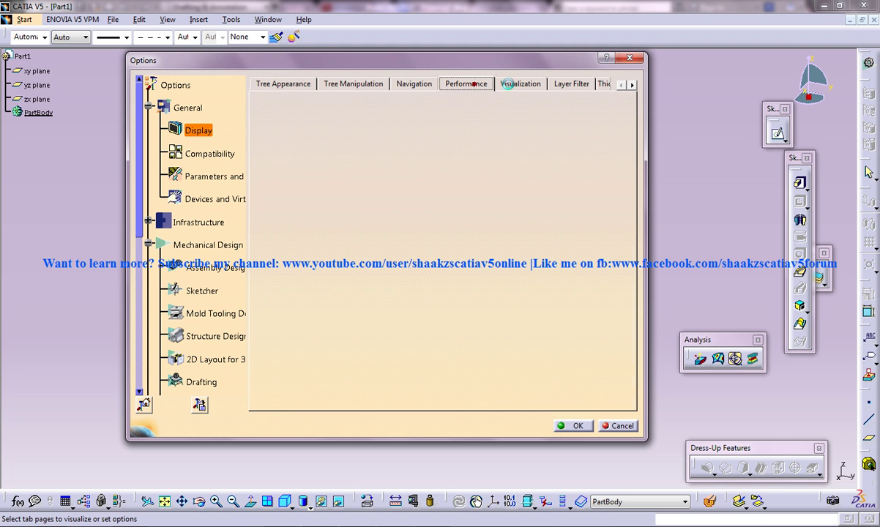
{"action": "left_click", "coordinate": [508, 83]}
{"action": "left_click", "coordinate": [435, 131]}
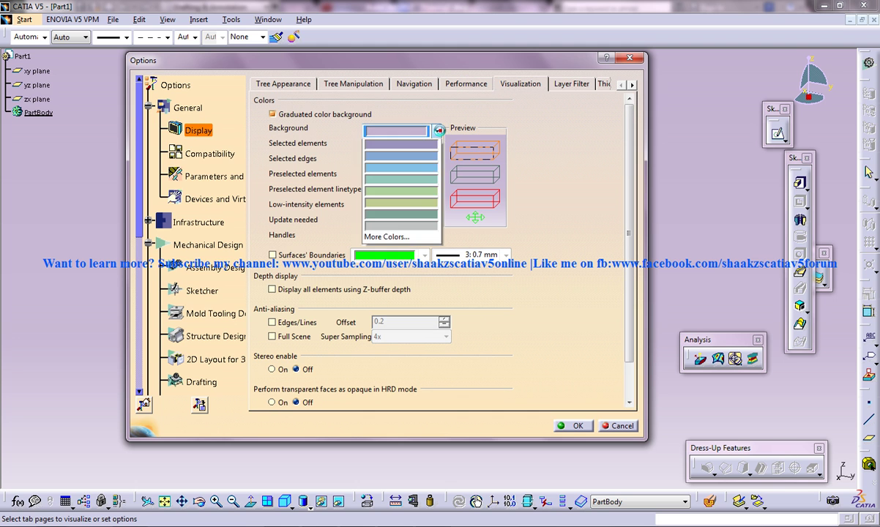
{"action": "left_click", "coordinate": [401, 308]}
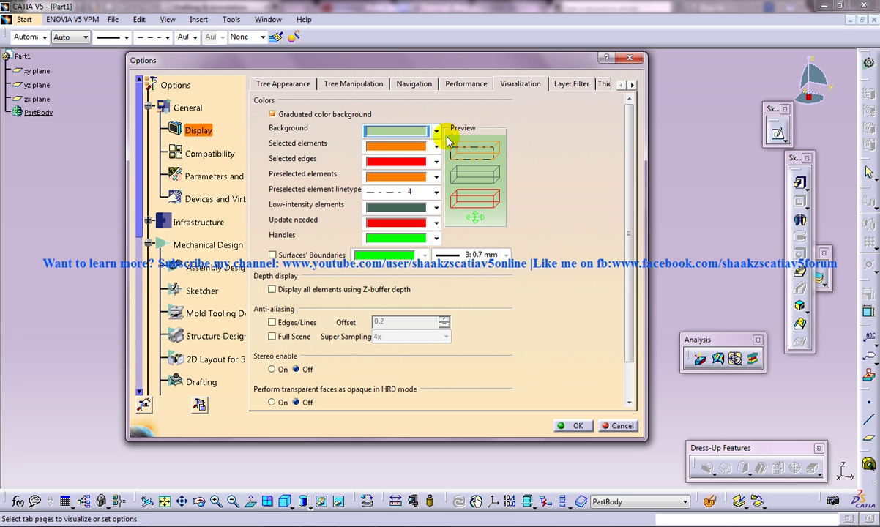
{"action": "left_click", "coordinate": [574, 426]}
Step: Select the yz plane and start a new sketch on it
{"action": "left_click", "coordinate": [476, 306]}
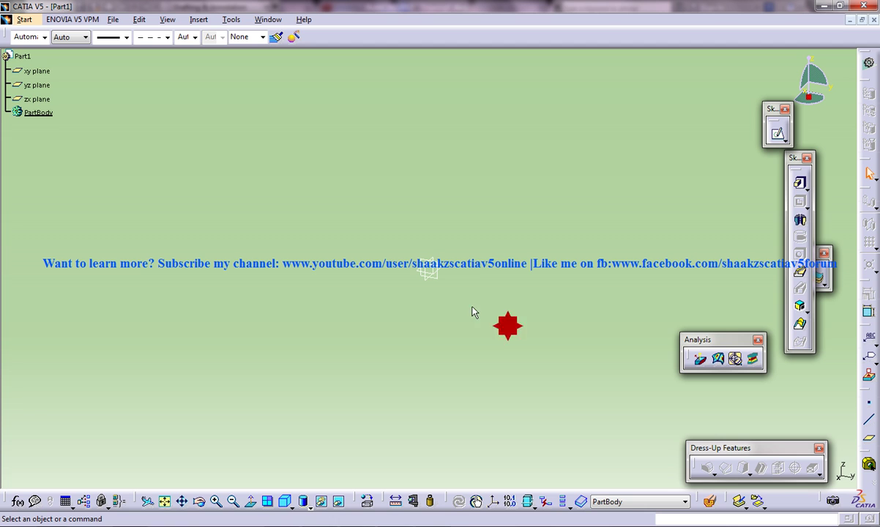
{"action": "left_click", "coordinate": [441, 284]}
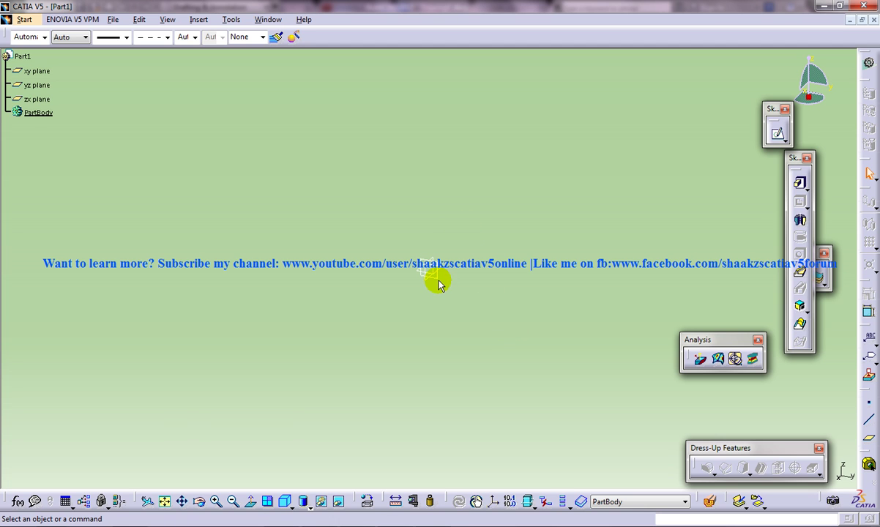
{"action": "left_click", "coordinate": [436, 276]}
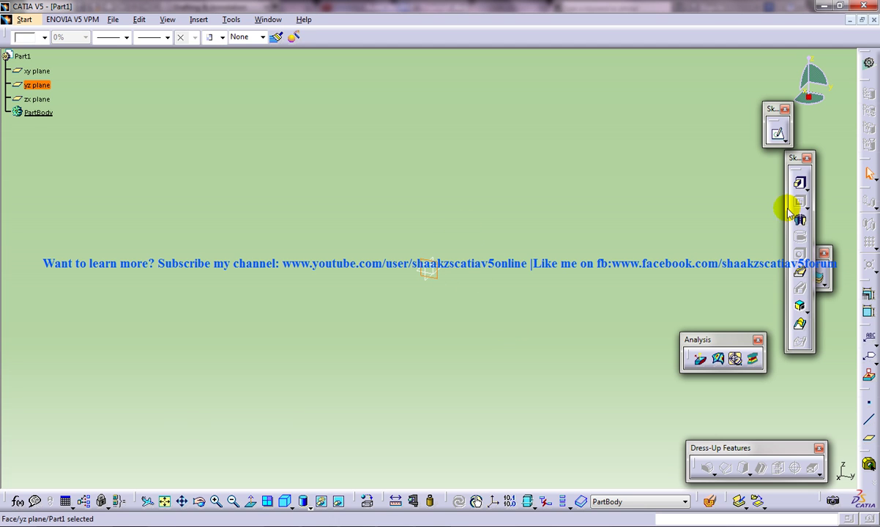
{"action": "left_click", "coordinate": [777, 132]}
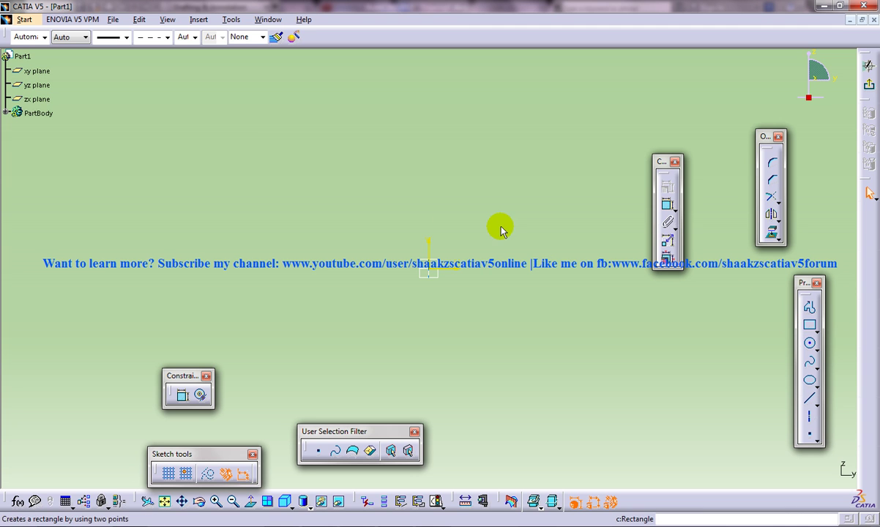
Step: Set purple as the default element colour in the Mechanical Design > Sketcher options
{"action": "left_click", "coordinate": [200, 20]}
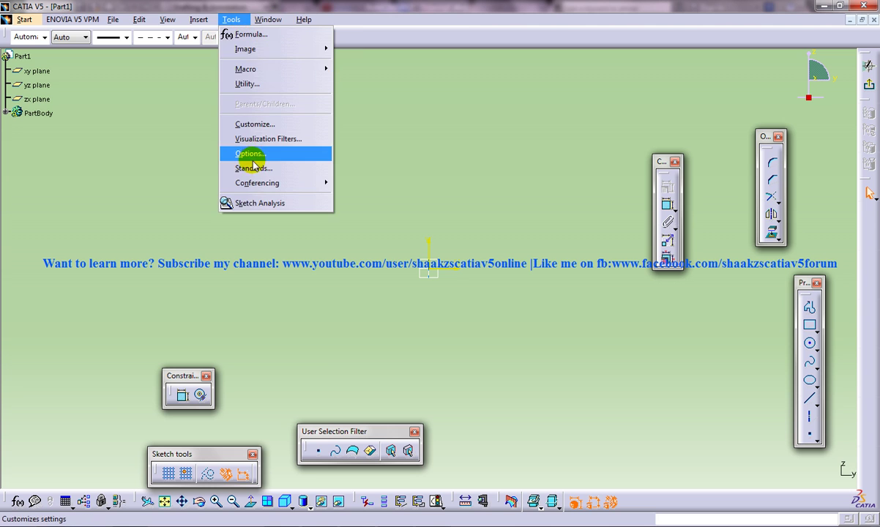
{"action": "left_click", "coordinate": [247, 154]}
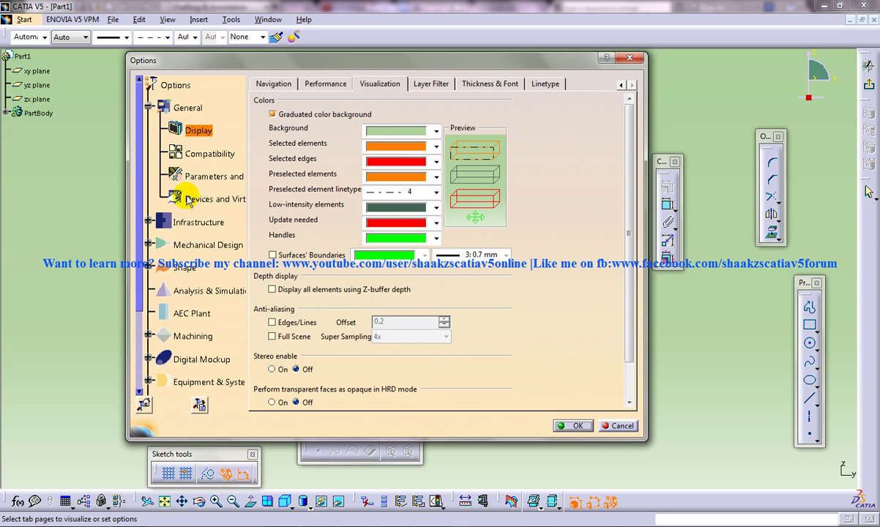
{"action": "left_click", "coordinate": [148, 244]}
{"action": "left_click", "coordinate": [199, 208]}
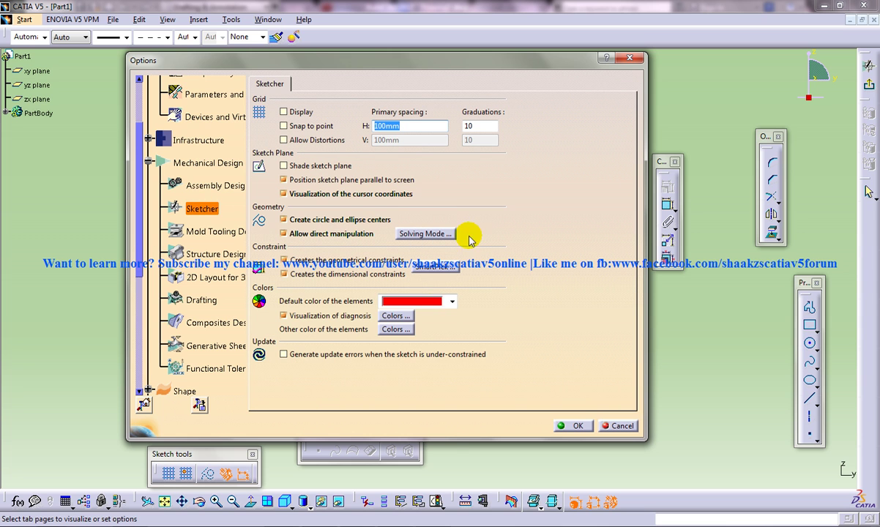
{"action": "left_click", "coordinate": [450, 300]}
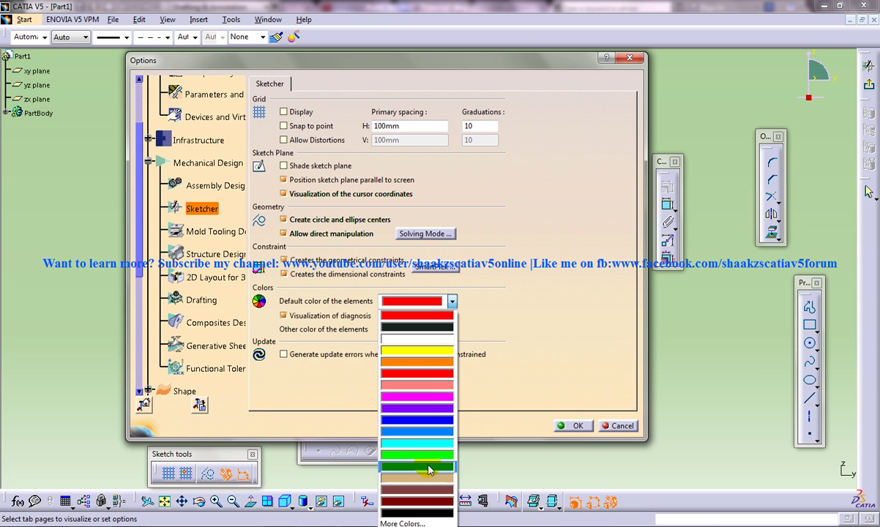
{"action": "left_click", "coordinate": [430, 412]}
{"action": "left_click", "coordinate": [573, 424]}
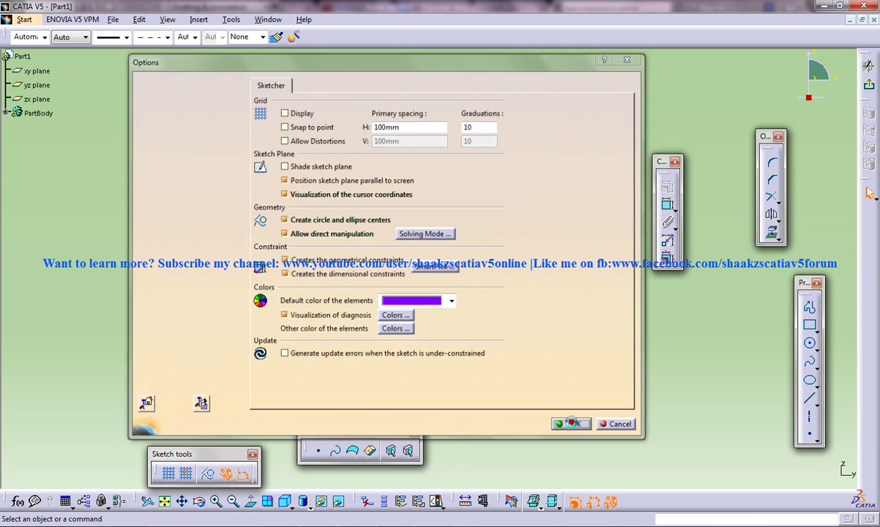
Step: Draw a rectangle enclosing the origin, then deselect it to show its purple colour
{"action": "left_click", "coordinate": [808, 324]}
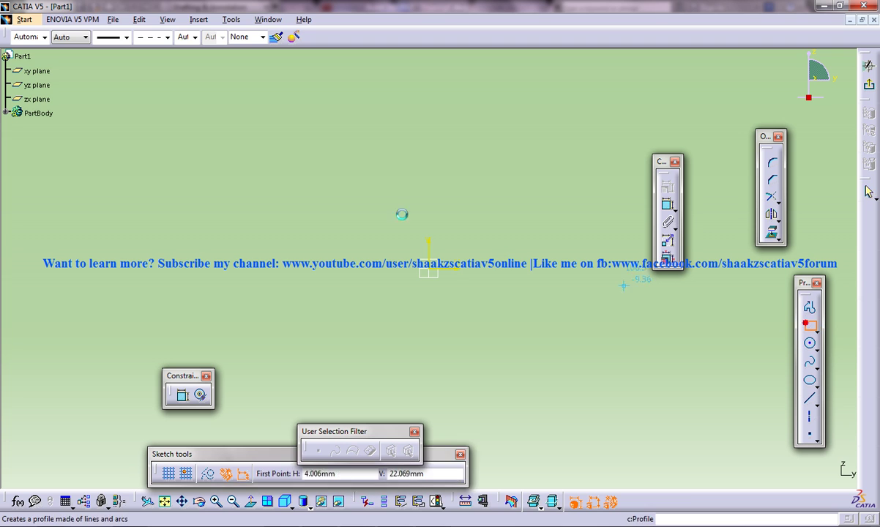
{"action": "left_click", "coordinate": [333, 177]}
{"action": "left_click", "coordinate": [516, 321]}
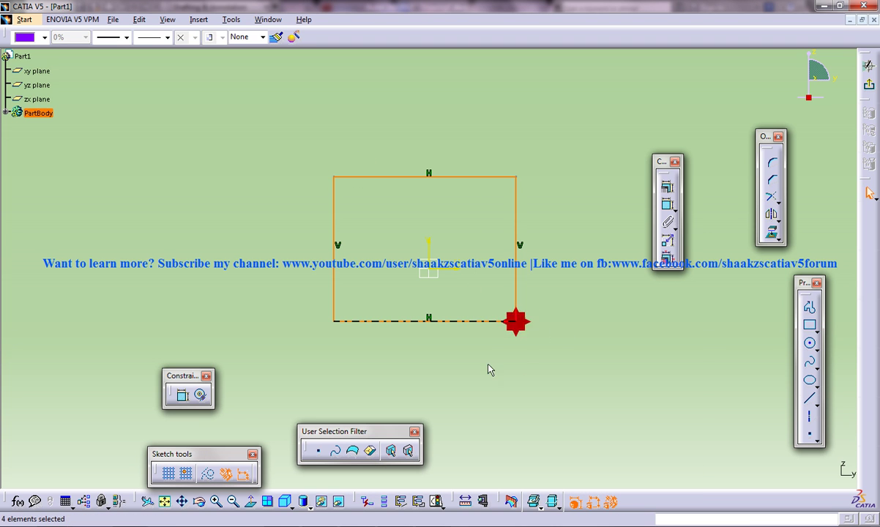
{"action": "left_click", "coordinate": [594, 312]}
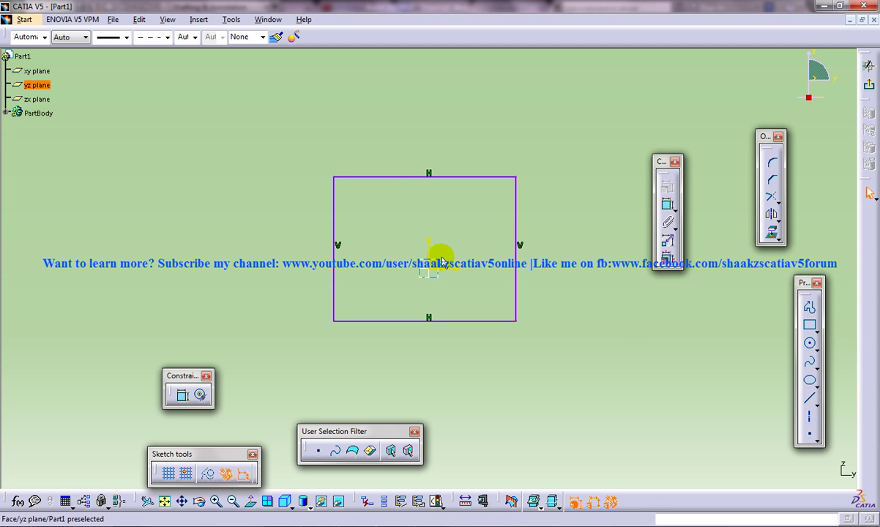
Step: Select the xy, zx and yz planes in turn in the specification tree
{"action": "left_click", "coordinate": [36, 71]}
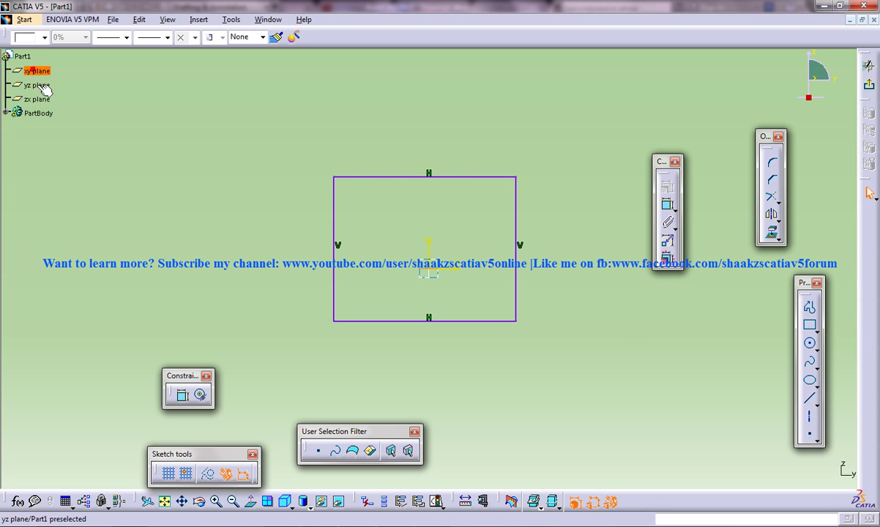
{"action": "left_click", "coordinate": [36, 99]}
{"action": "left_click", "coordinate": [36, 85]}
{"action": "left_click", "coordinate": [41, 71]}
{"action": "left_click", "coordinate": [41, 99]}
{"action": "left_click", "coordinate": [42, 71]}
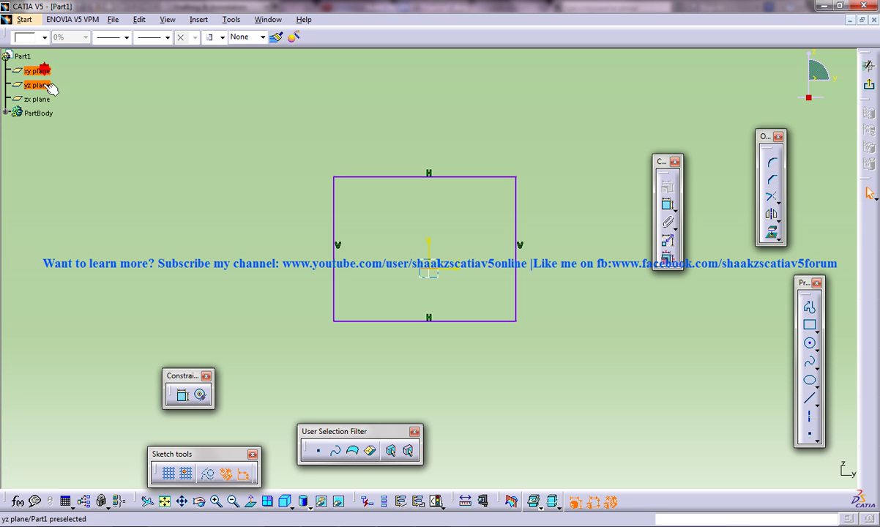
{"action": "left_click", "coordinate": [44, 99]}
{"action": "left_click", "coordinate": [42, 71]}
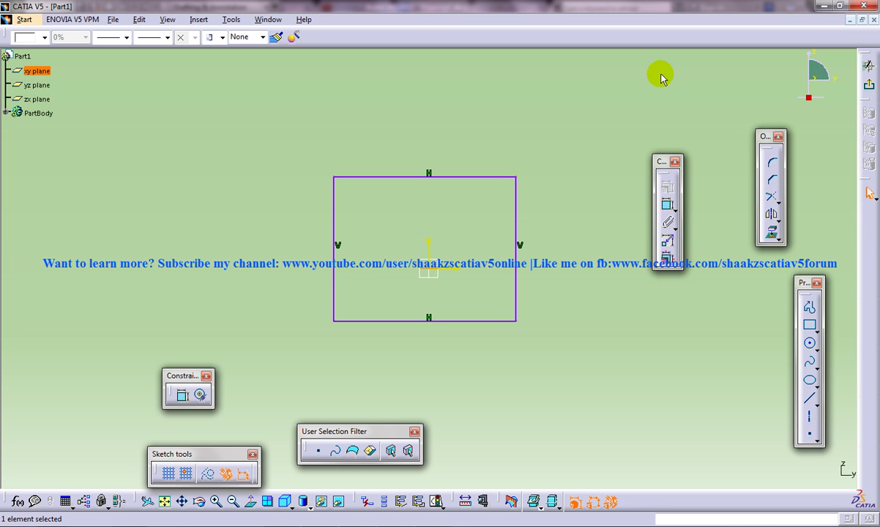
Step: Close Part1 without saving and create a fresh Part1 in Part Design
{"action": "left_click", "coordinate": [874, 20]}
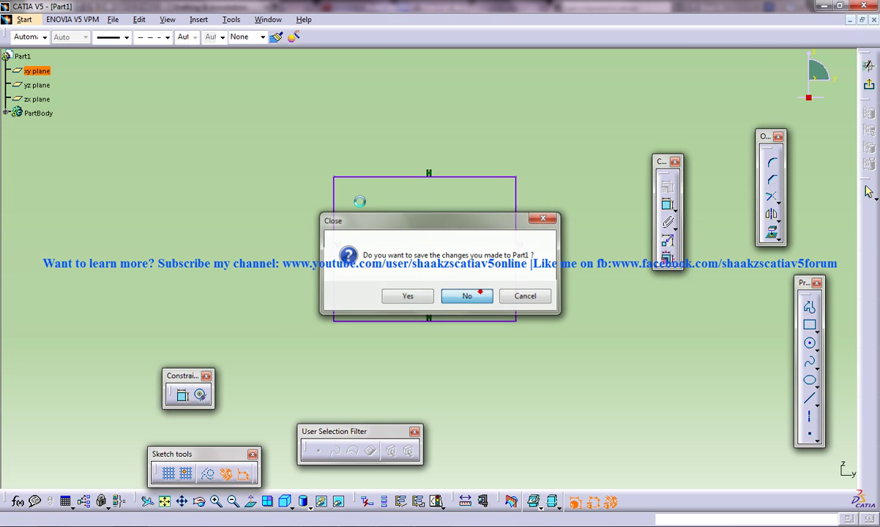
{"action": "left_click", "coordinate": [463, 294]}
{"action": "left_click", "coordinate": [59, 18]}
{"action": "mouse_move", "coordinate": [73, 47]}
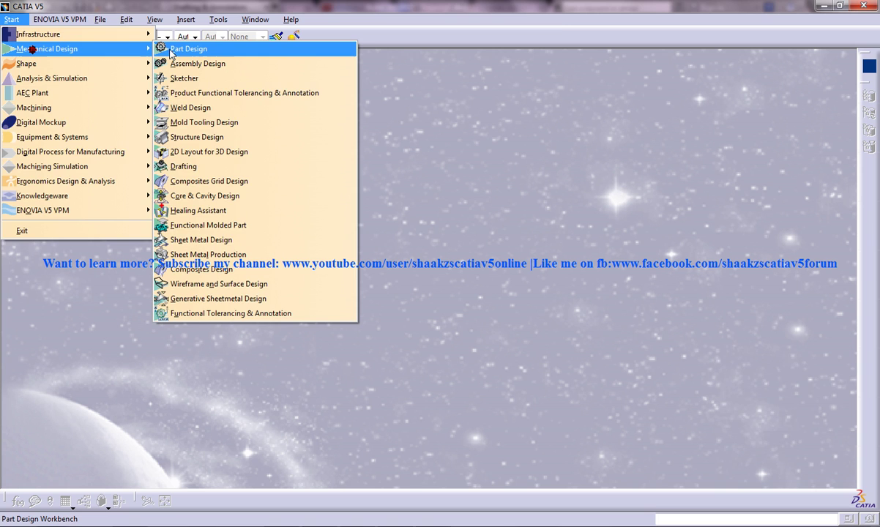
{"action": "left_click", "coordinate": [177, 48]}
{"action": "left_click", "coordinate": [772, 469]}
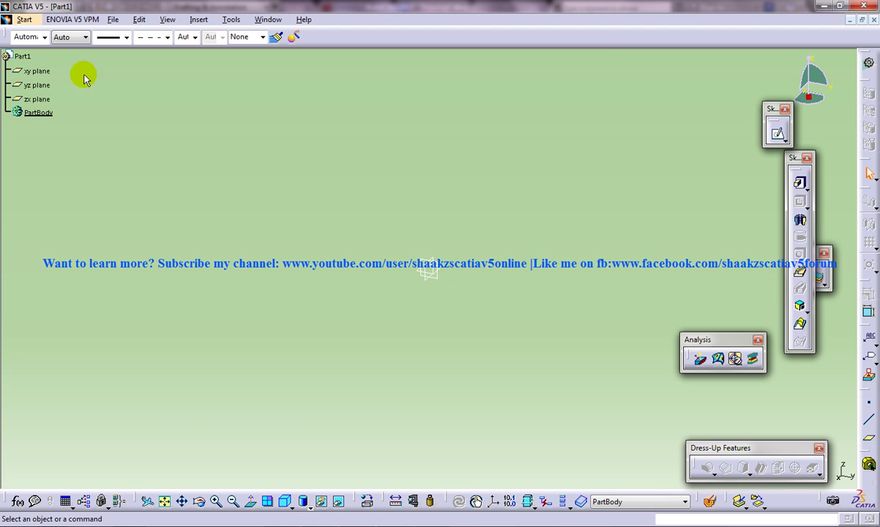
Step: Set the Lines and Curves colour of the xy, yz and zx planes to blue via Properties
{"action": "left_click", "coordinate": [41, 71]}
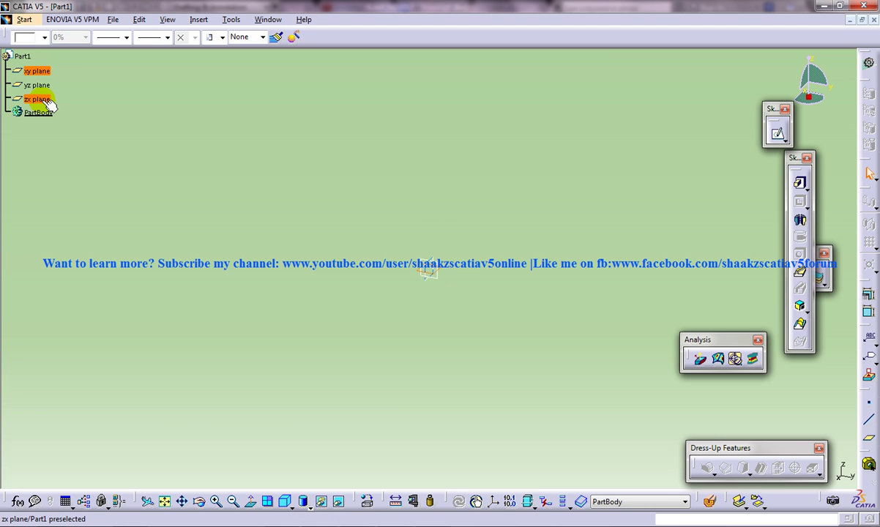
{"action": "left_click", "coordinate": [41, 98], "text": "ctrl"}
{"action": "left_click", "coordinate": [44, 85], "text": "ctrl"}
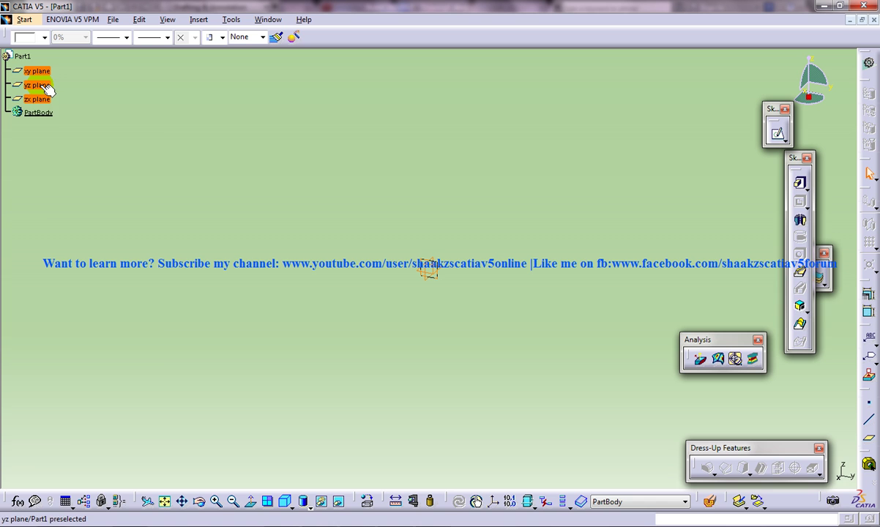
{"action": "right_click", "coordinate": [42, 88]}
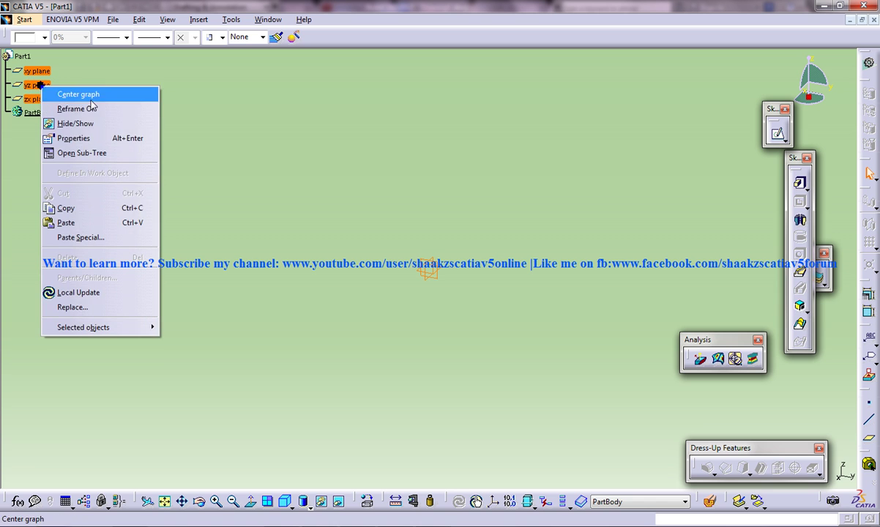
{"action": "left_click", "coordinate": [73, 138]}
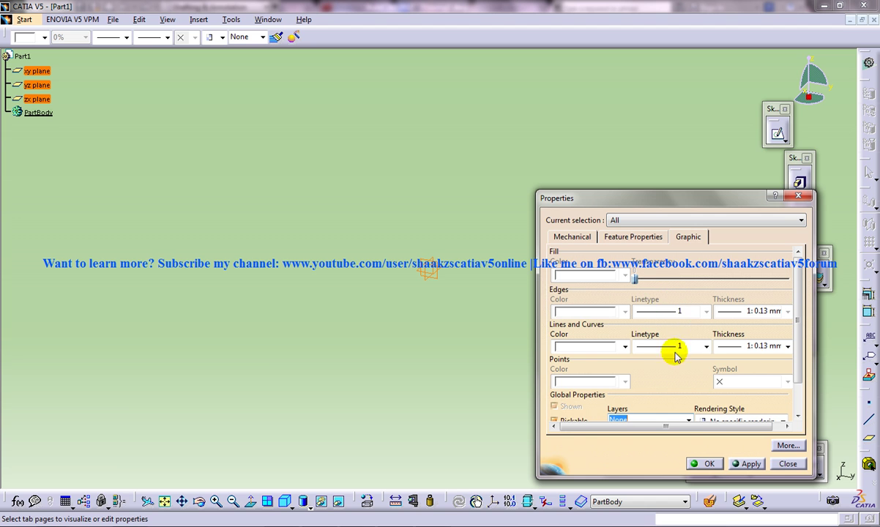
{"action": "left_click_drag", "start_coordinate": [612, 204], "coordinate": [283, 109]}
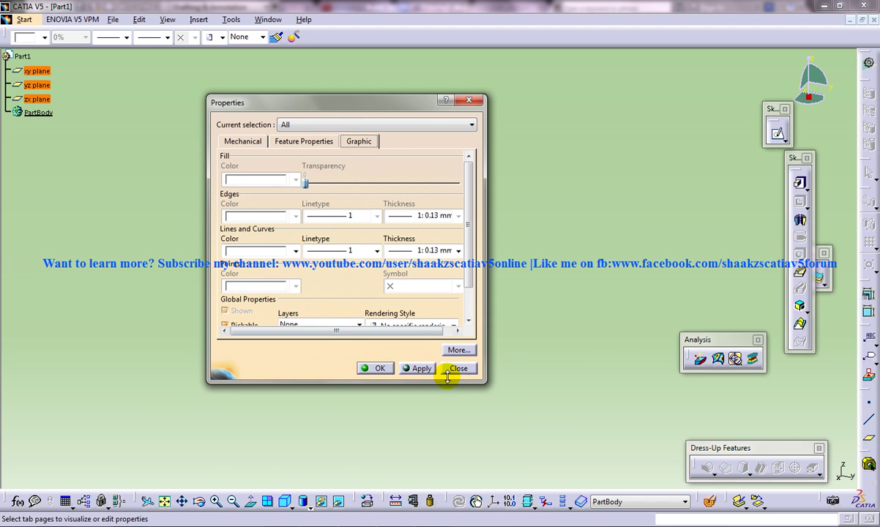
{"action": "left_click_drag", "start_coordinate": [484, 381], "coordinate": [575, 433]}
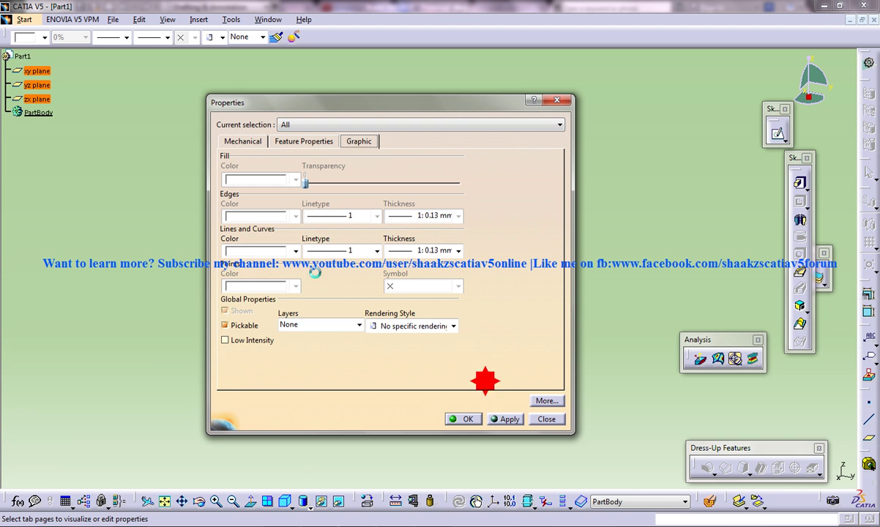
{"action": "left_click", "coordinate": [295, 251]}
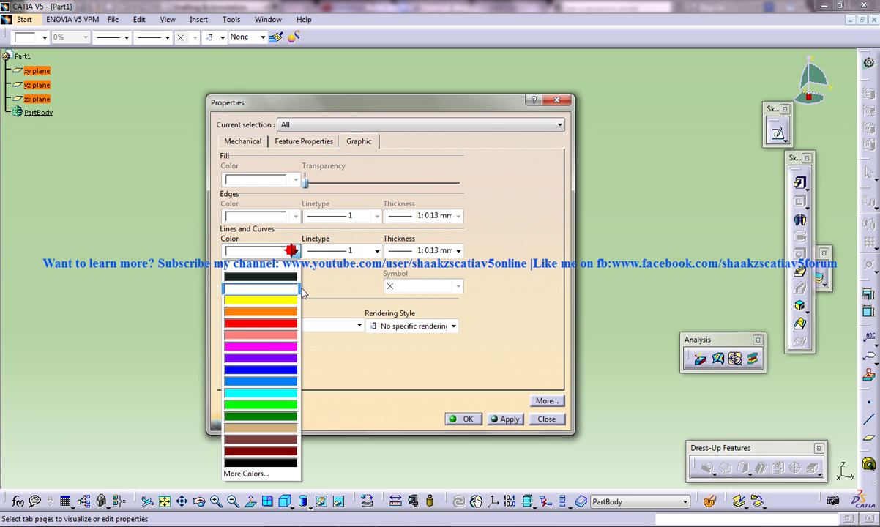
{"action": "left_click", "coordinate": [284, 370]}
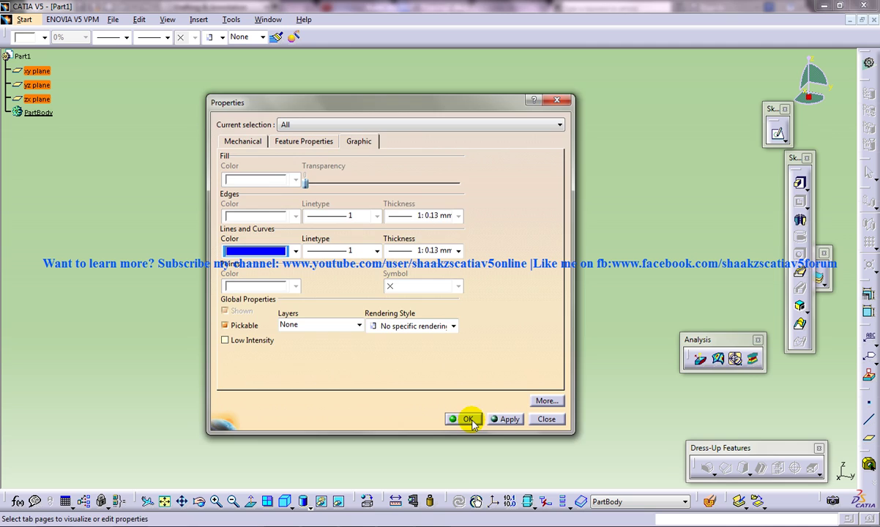
{"action": "left_click", "coordinate": [462, 418]}
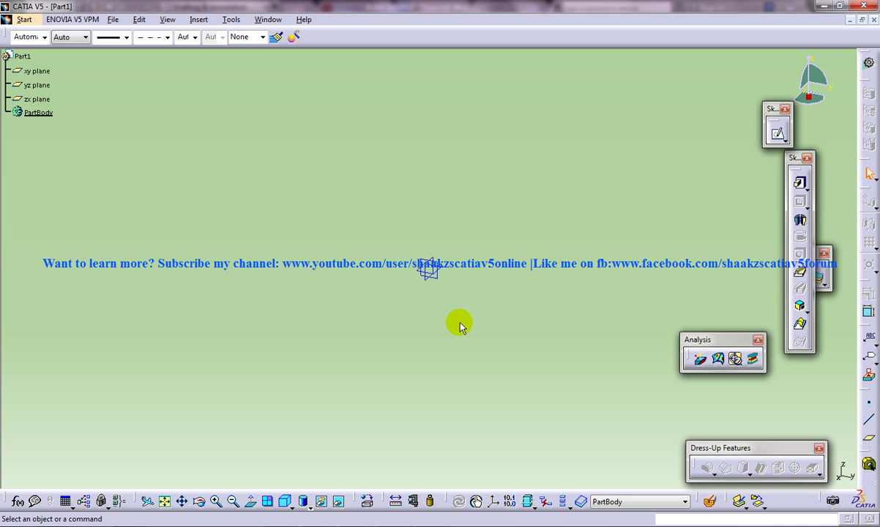
Step: Discard the blue-plane Part1 and start another new Part1 in Part Design
{"action": "left_click", "coordinate": [873, 20]}
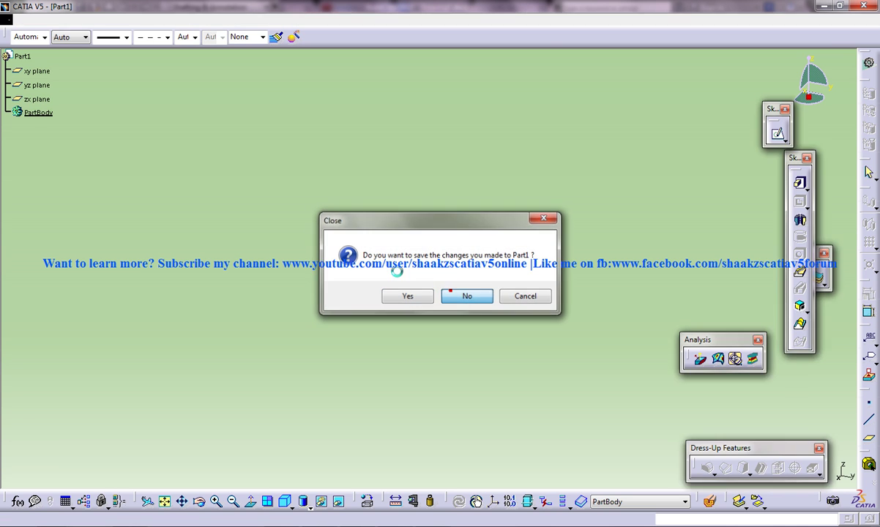
{"action": "left_click", "coordinate": [450, 292]}
{"action": "left_click", "coordinate": [11, 19]}
{"action": "mouse_move", "coordinate": [59, 47]}
{"action": "left_click", "coordinate": [178, 57]}
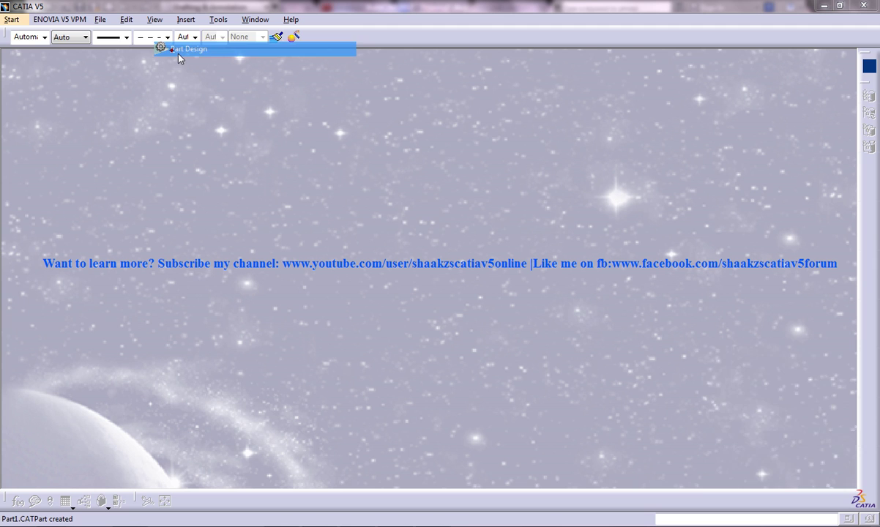
{"action": "left_click", "coordinate": [777, 469]}
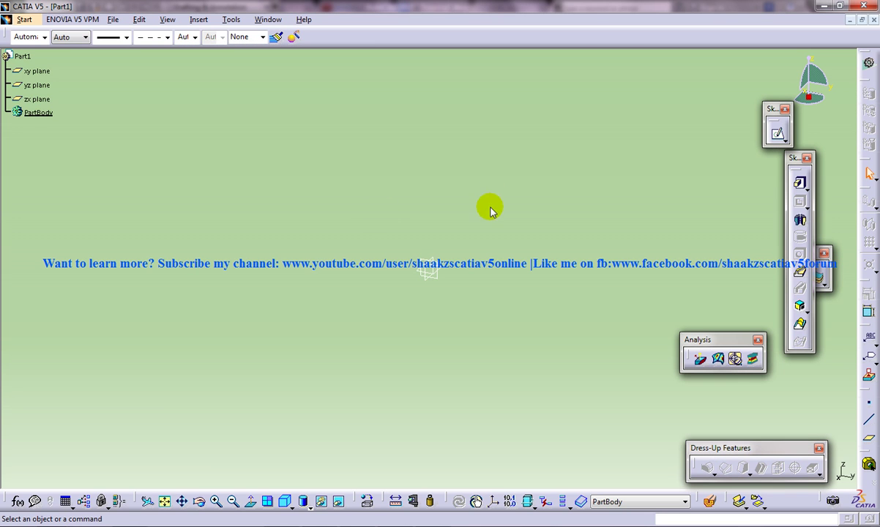